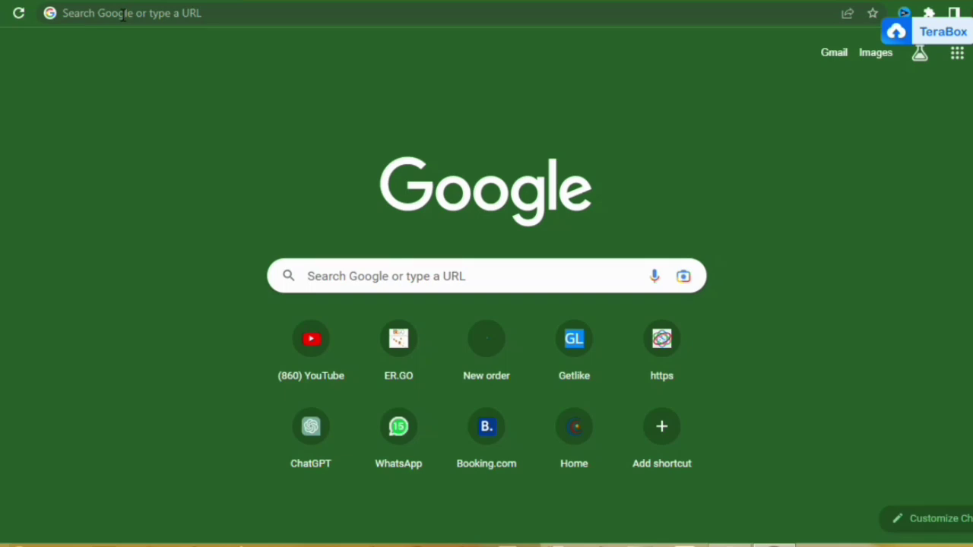
- Find the DocHub site with a web search for dochub and open 5._visa_form_d.pdf from its dashboard
{"action": "left_click", "coordinate": [123, 14]}
{"action": "type", "text": "doc"}
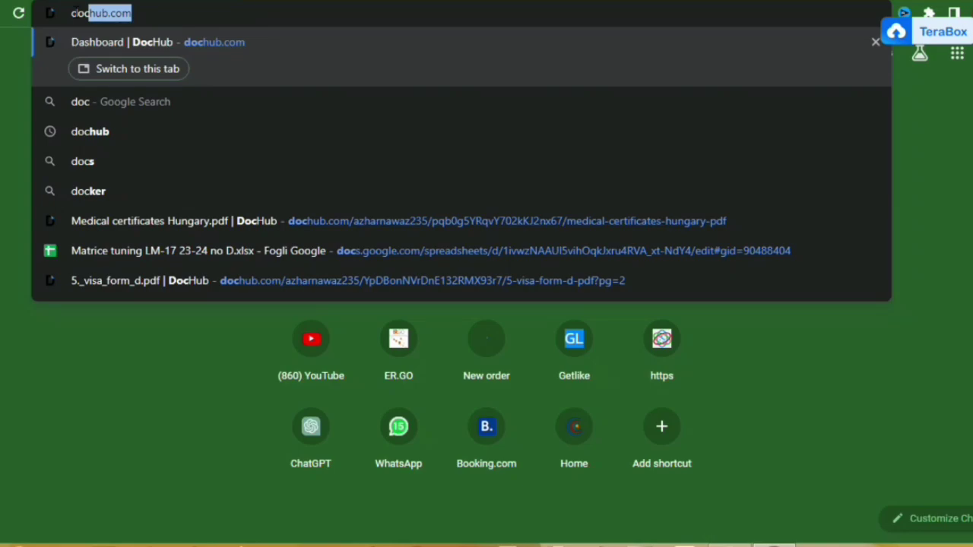
{"action": "key", "text": "Down"}
{"action": "key", "text": "Down"}
{"action": "key", "text": "Return"}
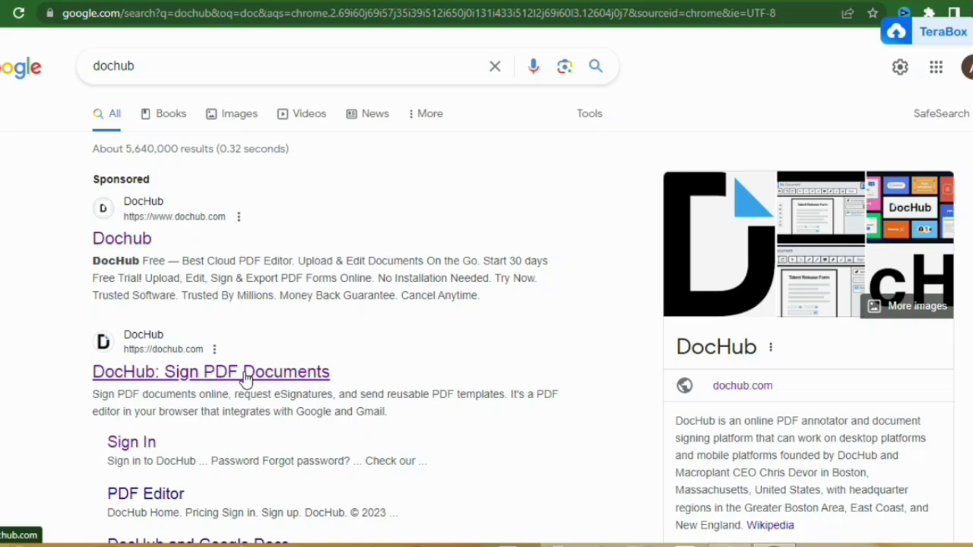
{"action": "left_click", "coordinate": [246, 373]}
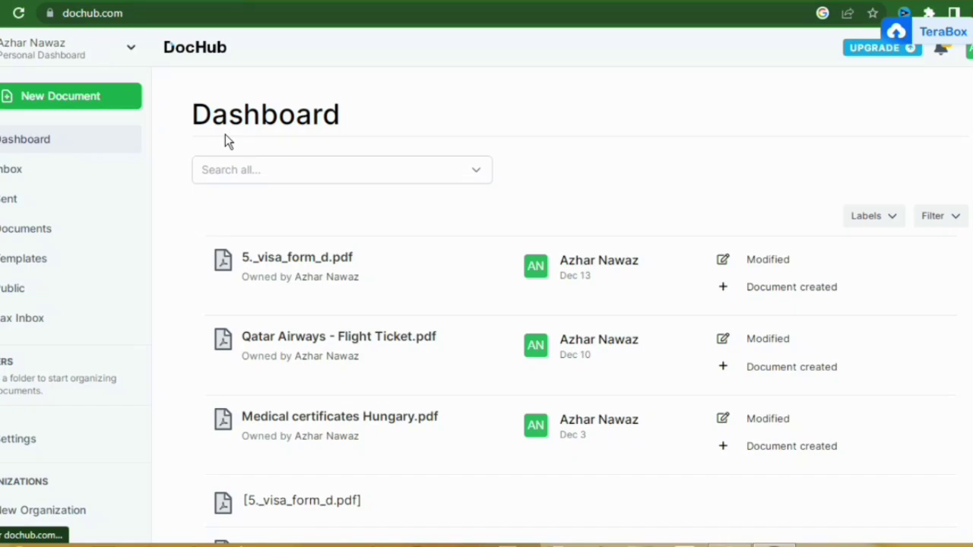
{"action": "left_click", "coordinate": [280, 260]}
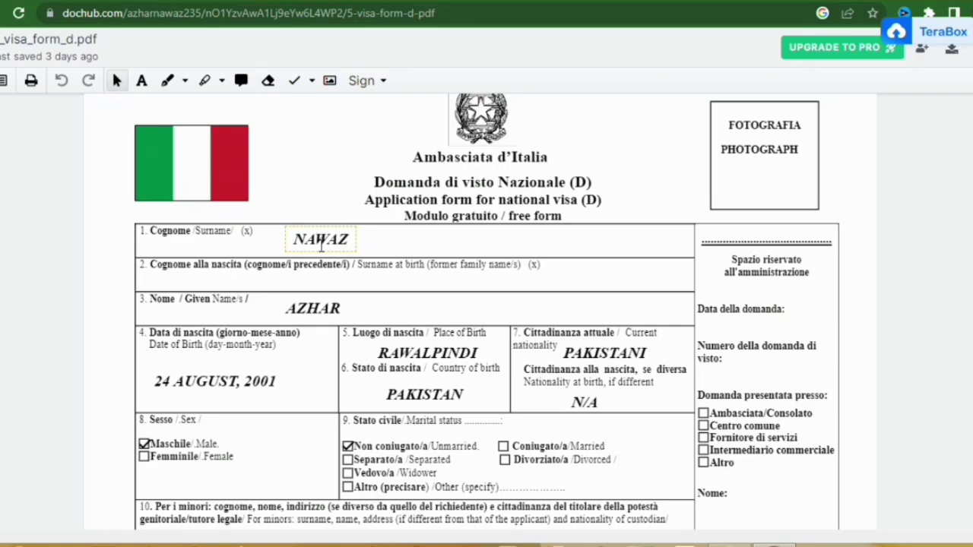
- Correct the guardian entry in field 10 to N/A and reposition the university name and address inside the field 20 box
{"action": "scroll", "coordinate": [247, 307], "scroll_direction": "down", "scroll_amount": 1}
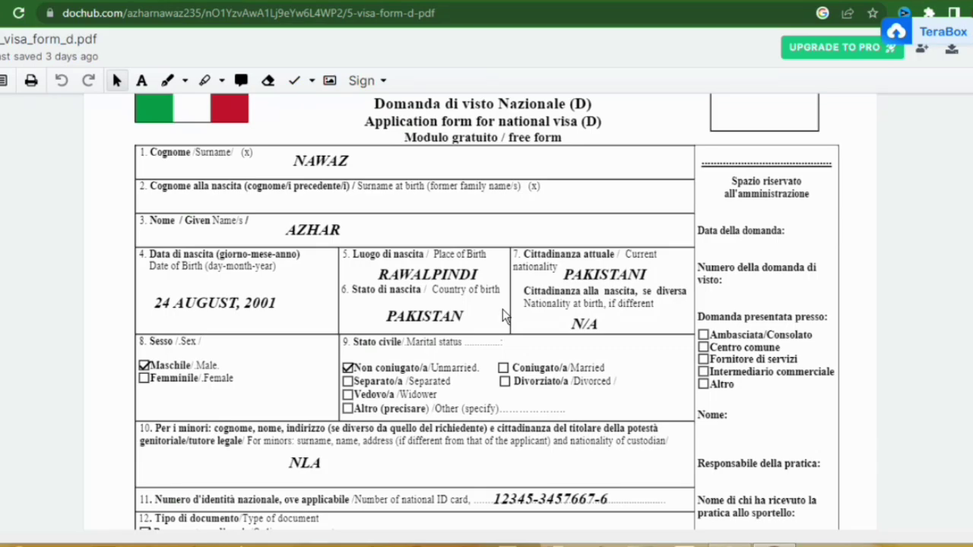
{"action": "scroll", "coordinate": [502, 309], "scroll_direction": "down", "scroll_amount": 1}
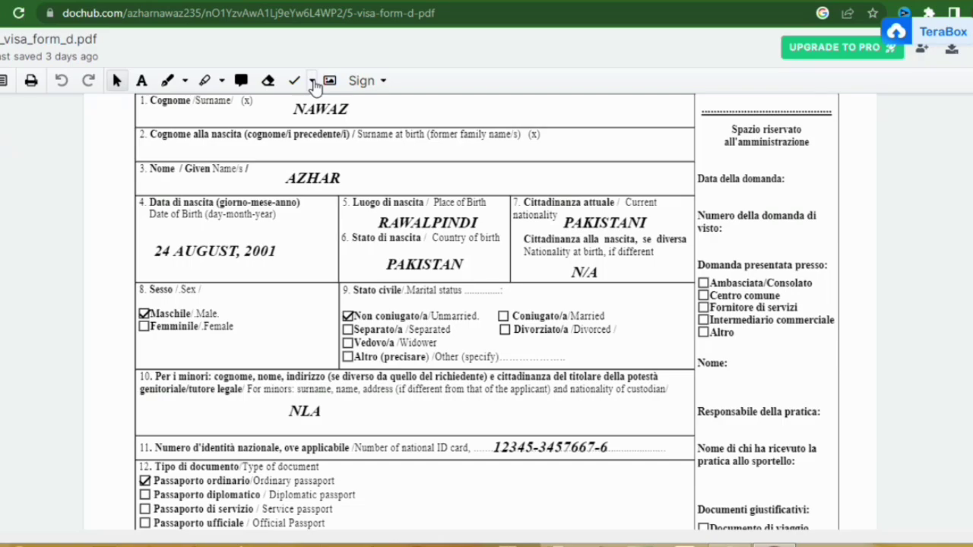
{"action": "scroll", "coordinate": [288, 278], "scroll_direction": "down", "scroll_amount": 3}
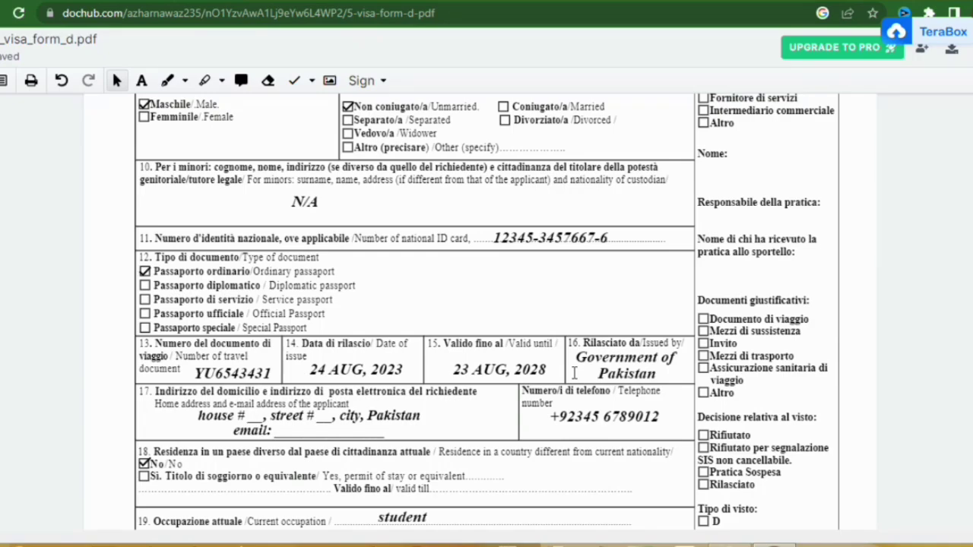
{"action": "scroll", "coordinate": [574, 373], "scroll_direction": "down", "scroll_amount": 2}
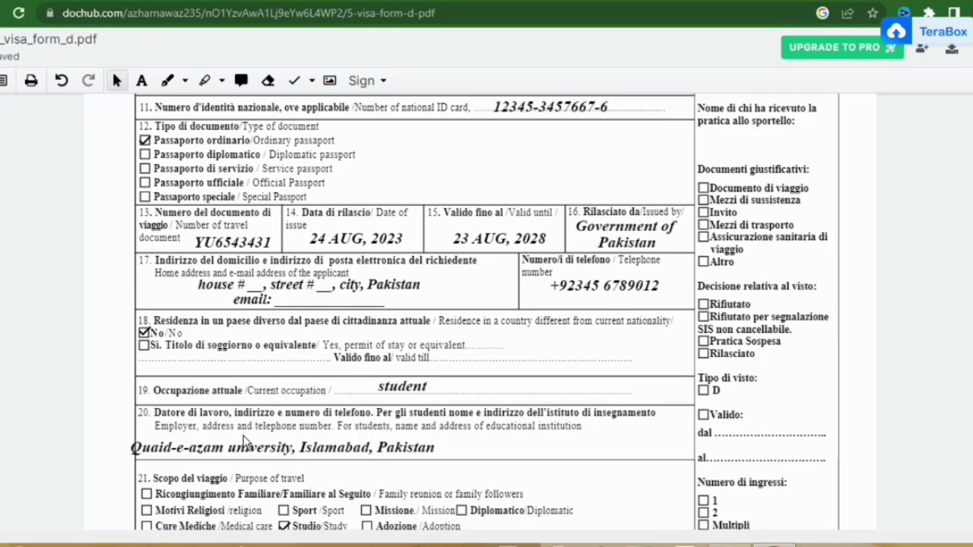
{"action": "left_click", "coordinate": [245, 444]}
{"action": "scroll", "coordinate": [283, 459], "scroll_direction": "down", "scroll_amount": 1}
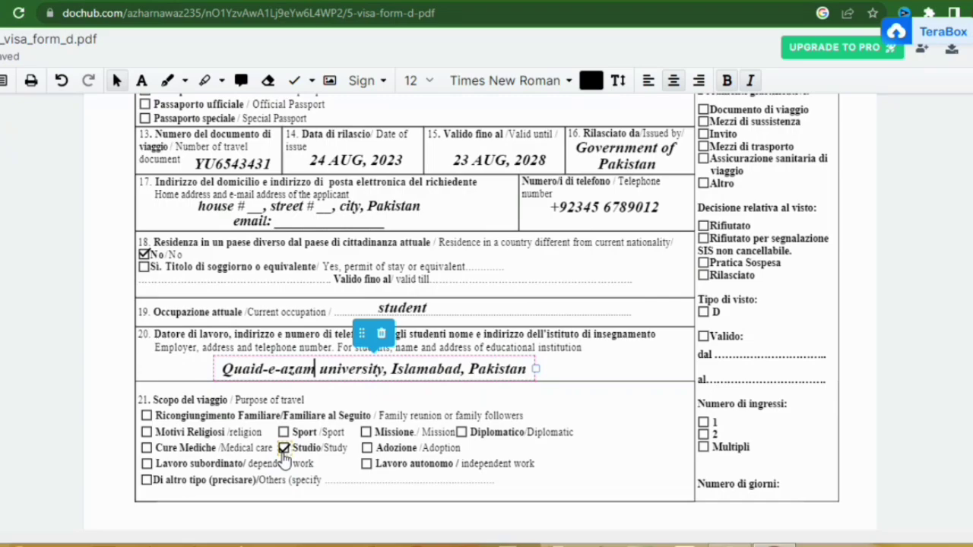
- Complete the inviting organization's entry in field 32 on page two as University of Sapienza, Rome, Italy
{"action": "scroll", "coordinate": [519, 414], "scroll_direction": "down", "scroll_amount": 5}
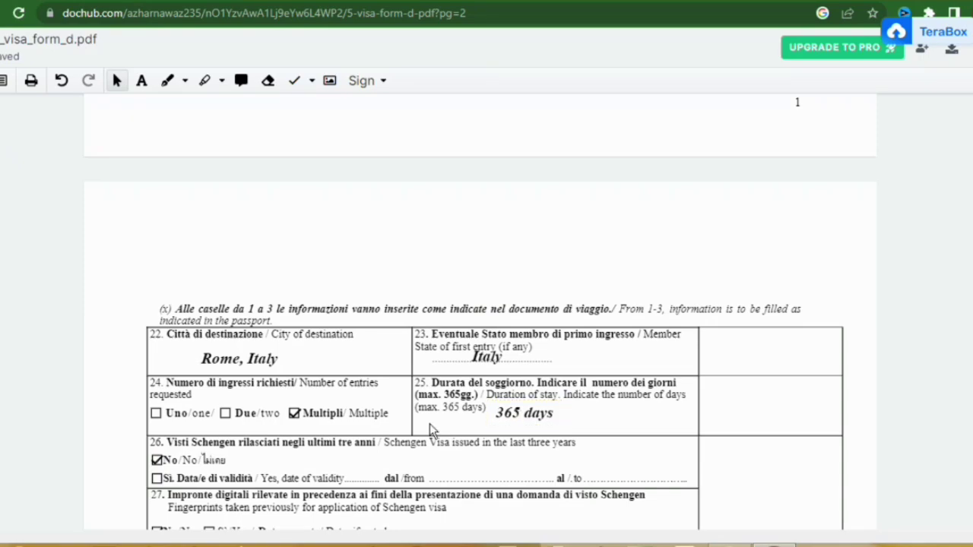
{"action": "scroll", "coordinate": [429, 429], "scroll_direction": "down", "scroll_amount": 1}
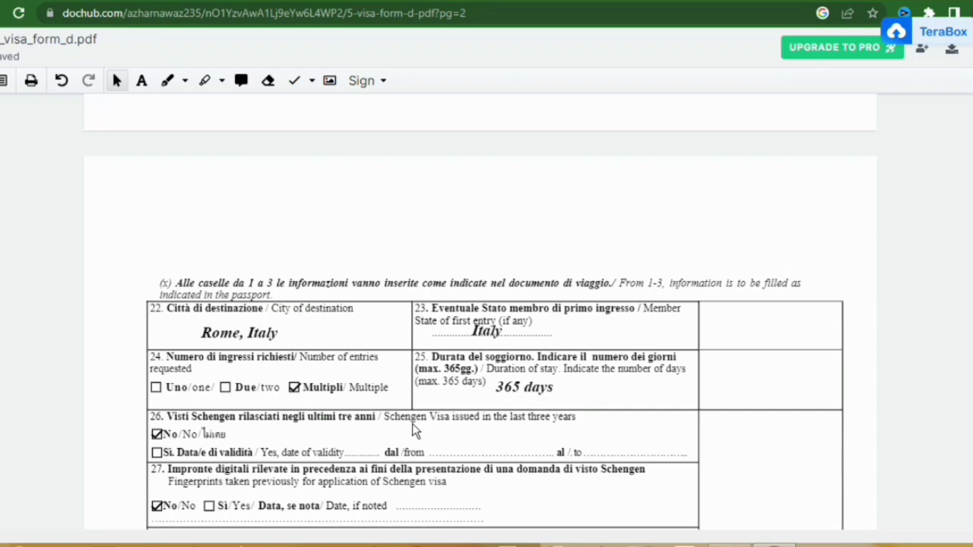
{"action": "scroll", "coordinate": [412, 431], "scroll_direction": "down", "scroll_amount": 1}
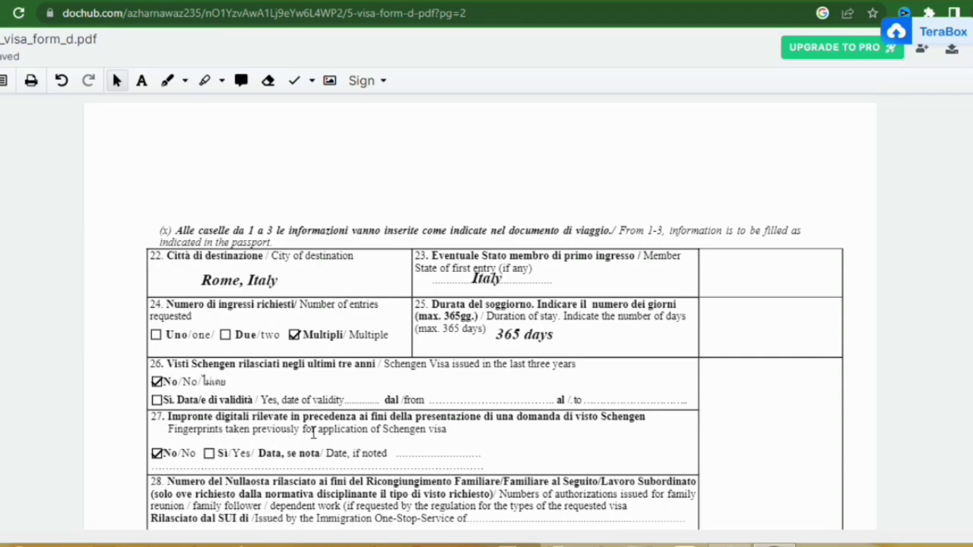
{"action": "scroll", "coordinate": [312, 431], "scroll_direction": "down", "scroll_amount": 3}
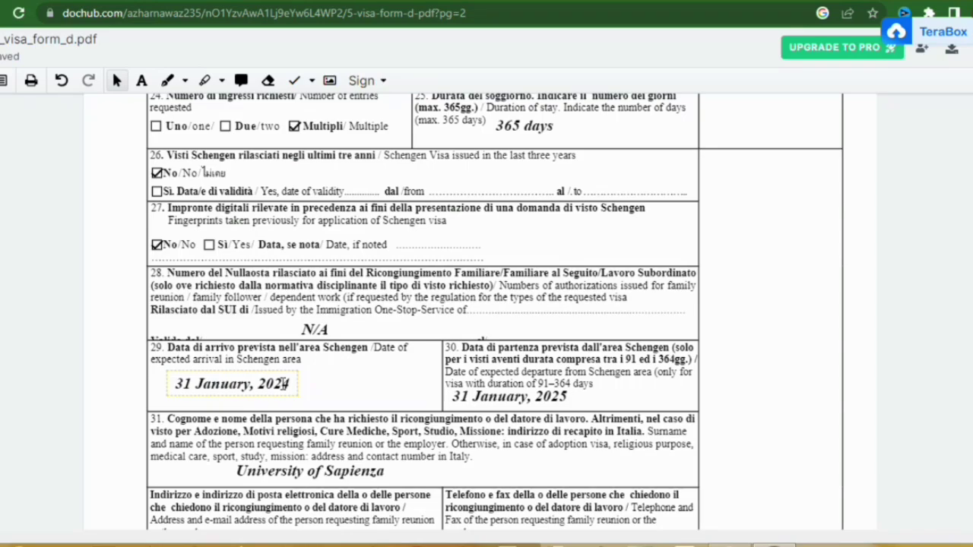
{"action": "left_click", "coordinate": [594, 400]}
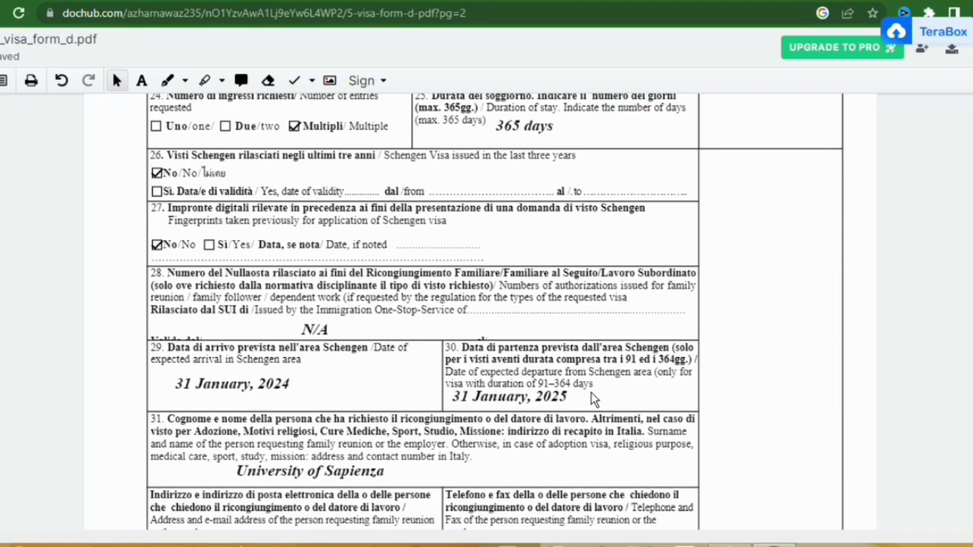
{"action": "scroll", "coordinate": [456, 380], "scroll_direction": "down", "scroll_amount": 3}
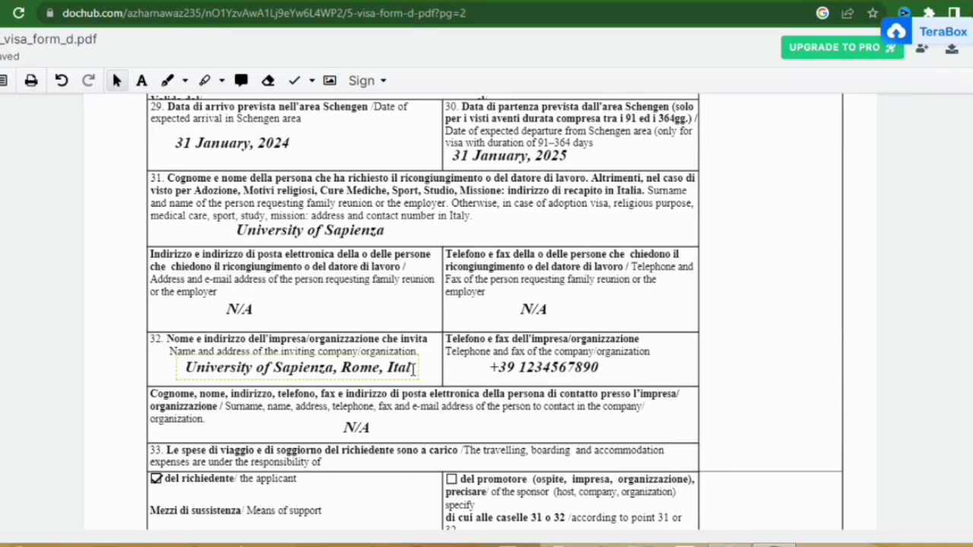
{"action": "type", "text": "y"}
- Specify bank statement in bold as the applicant's other means of support in field 33 and align it with that line
{"action": "scroll", "coordinate": [531, 372], "scroll_direction": "down", "scroll_amount": 1}
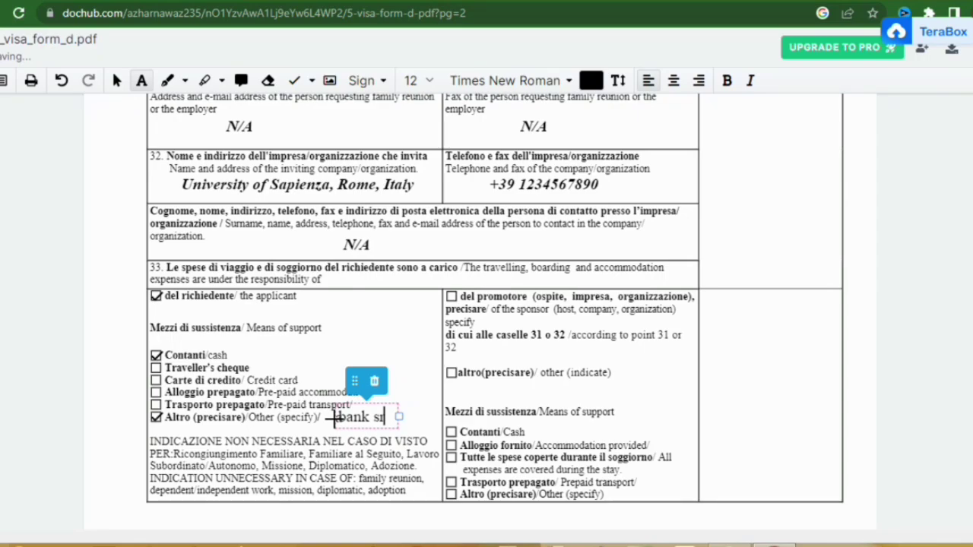
{"action": "type", "text": "atement"}
{"action": "key", "text": "ctrl+b"}
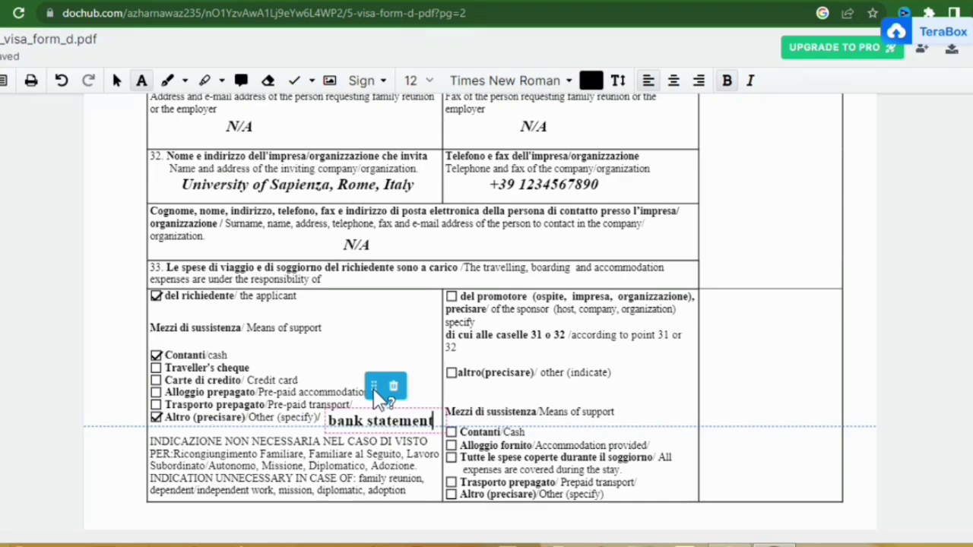
{"action": "left_click_drag", "start_coordinate": [375, 393], "coordinate": [374, 387]}
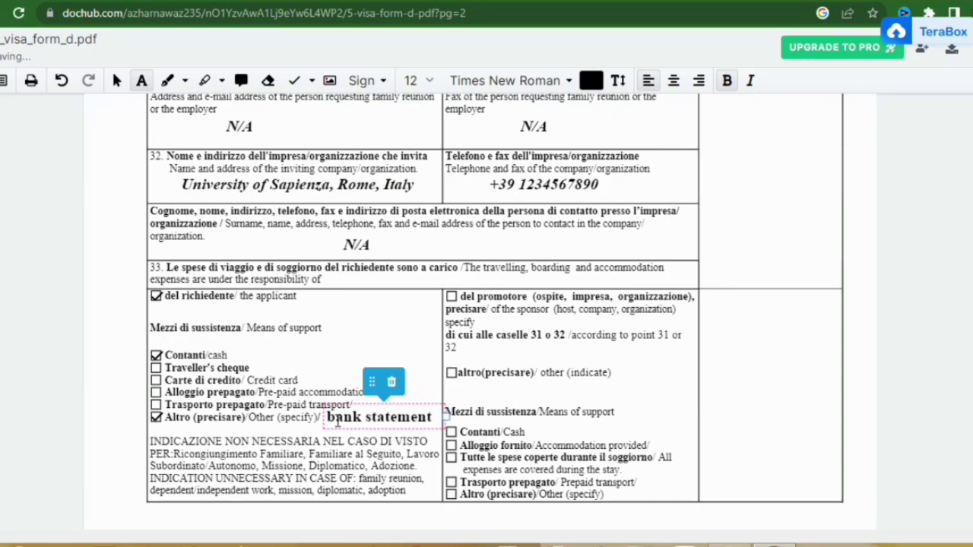
- Add Islamabad on a new line beneath the date in the place and date box on the form's last page
{"action": "scroll", "coordinate": [338, 420], "scroll_direction": "down", "scroll_amount": 5}
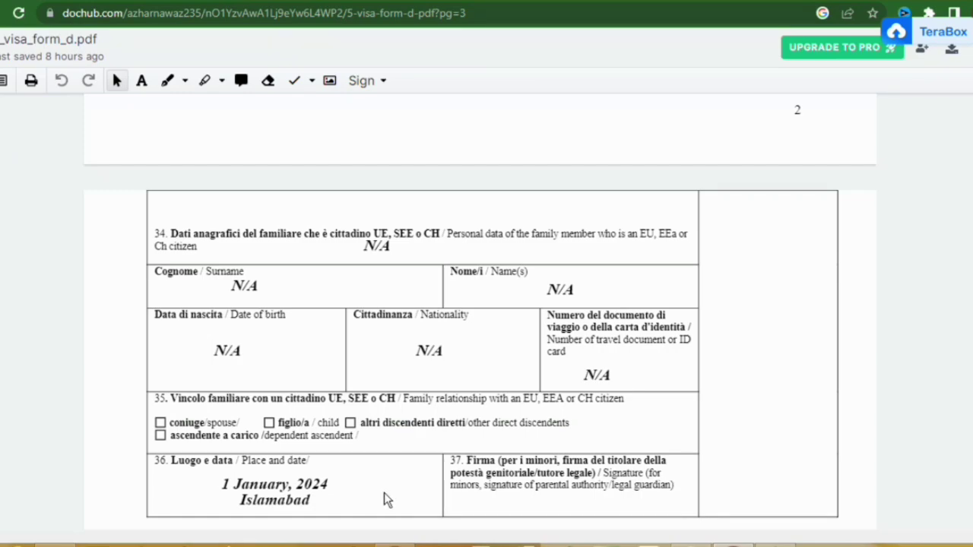
{"action": "scroll", "coordinate": [383, 498], "scroll_direction": "down", "scroll_amount": 1}
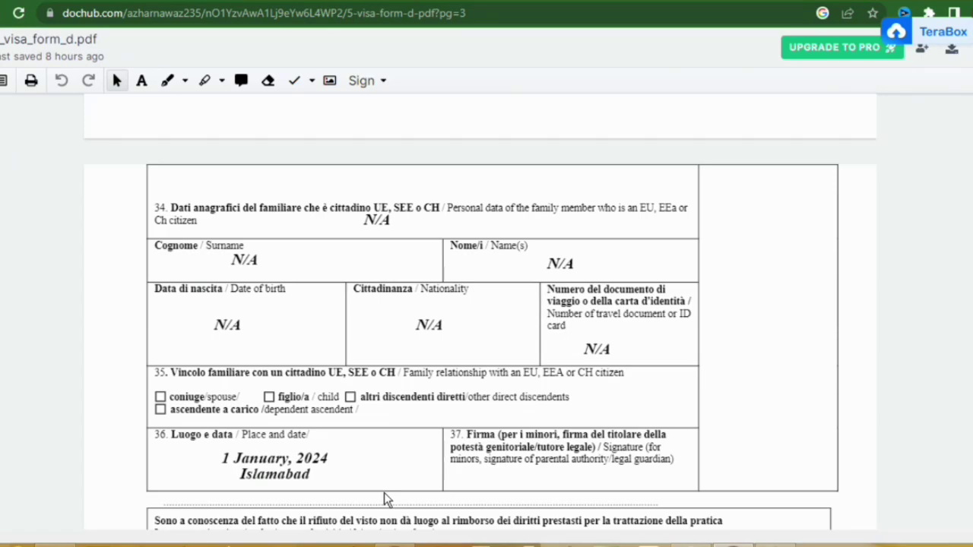
{"action": "scroll", "coordinate": [387, 499], "scroll_direction": "down", "scroll_amount": 1}
{"action": "scroll", "coordinate": [386, 498], "scroll_direction": "down", "scroll_amount": 3}
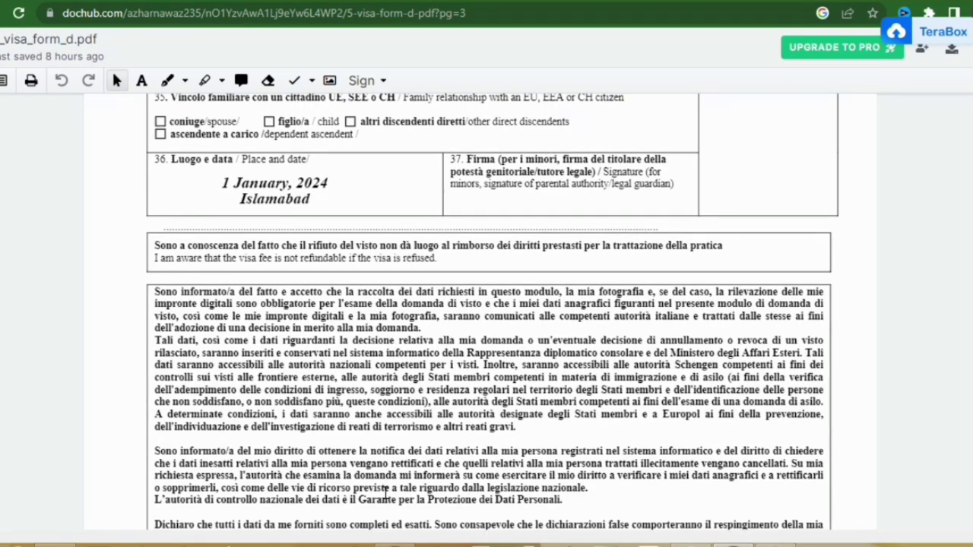
{"action": "scroll", "coordinate": [386, 495], "scroll_direction": "down", "scroll_amount": 5}
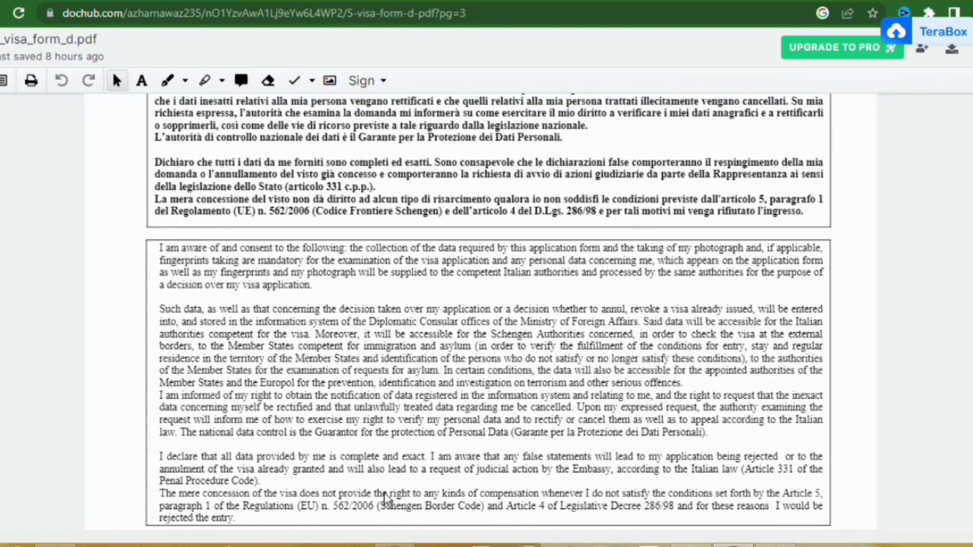
{"action": "scroll", "coordinate": [386, 498], "scroll_direction": "down", "scroll_amount": 8}
{"action": "scroll", "coordinate": [385, 498], "scroll_direction": "down", "scroll_amount": 2}
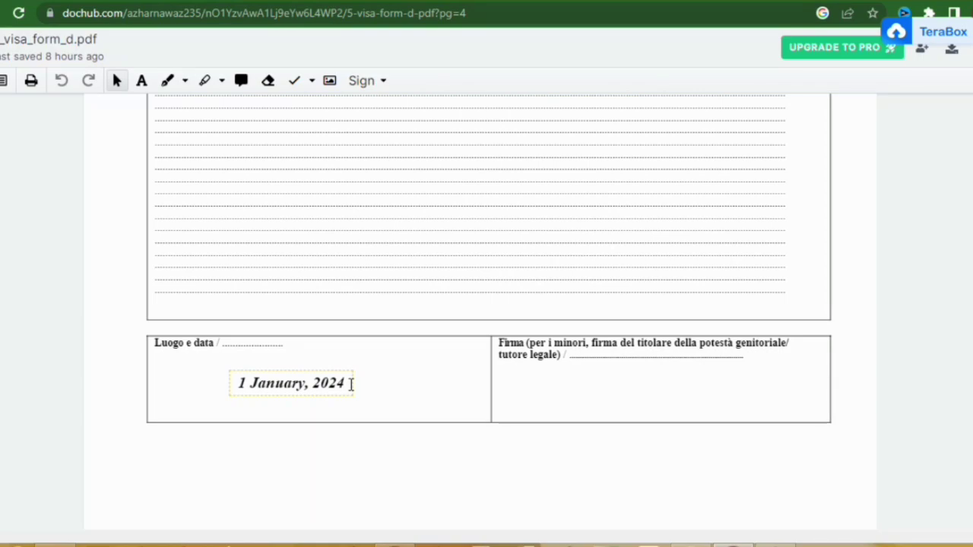
{"action": "key", "text": "Return"}
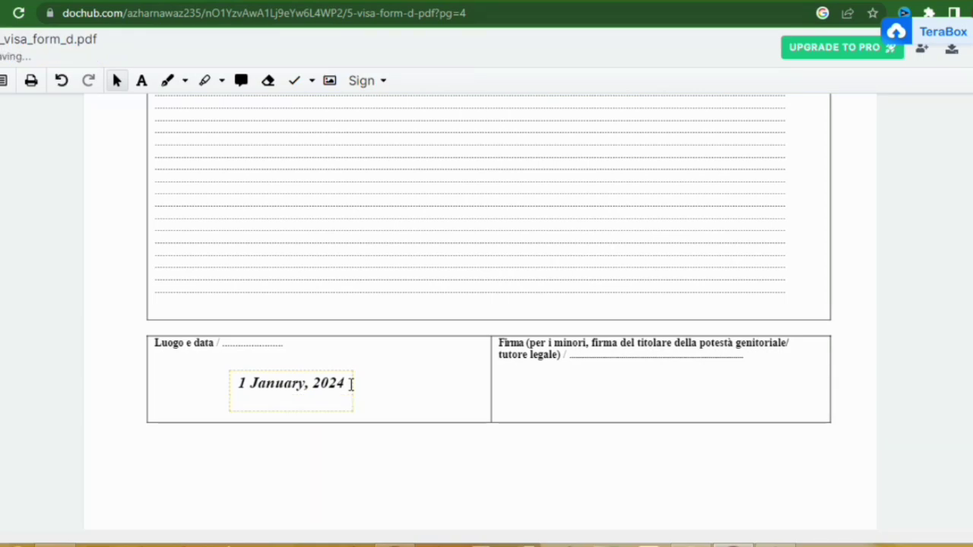
{"action": "type", "text": "Islamabad"}
{"action": "left_click", "coordinate": [359, 403]}
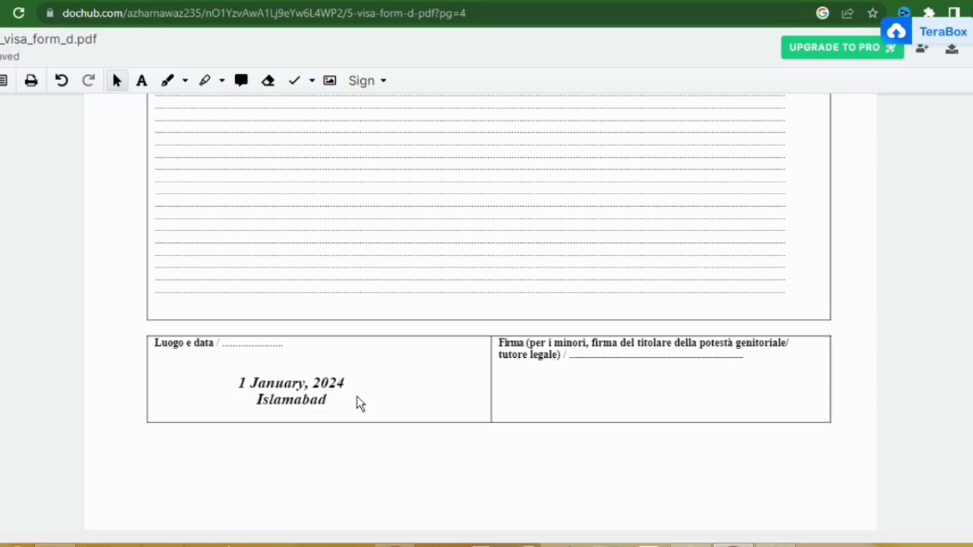